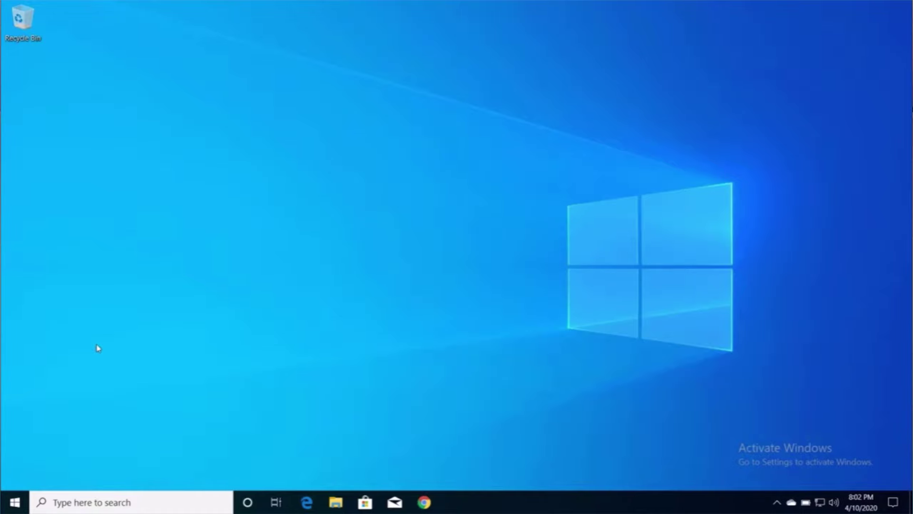
- Bring up the Run dialog and clear the old command to launch regedit
key(super+r)
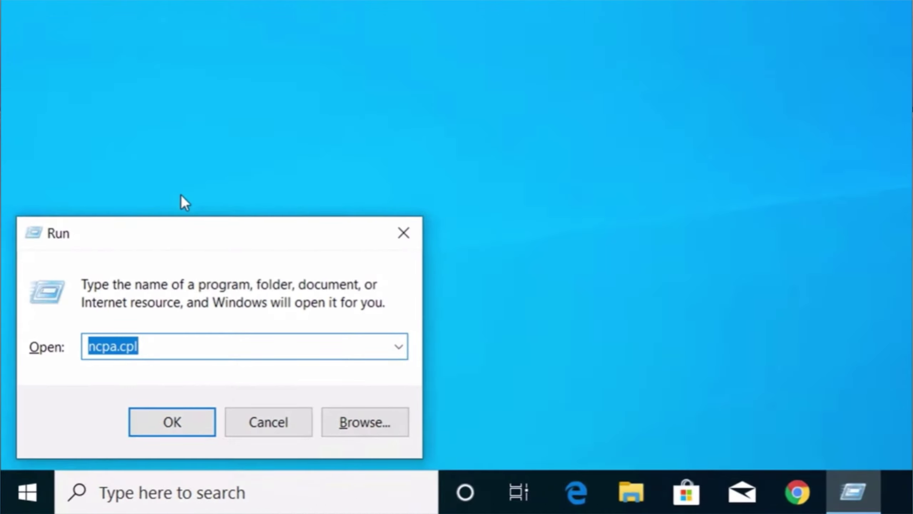
key(BackSpace)
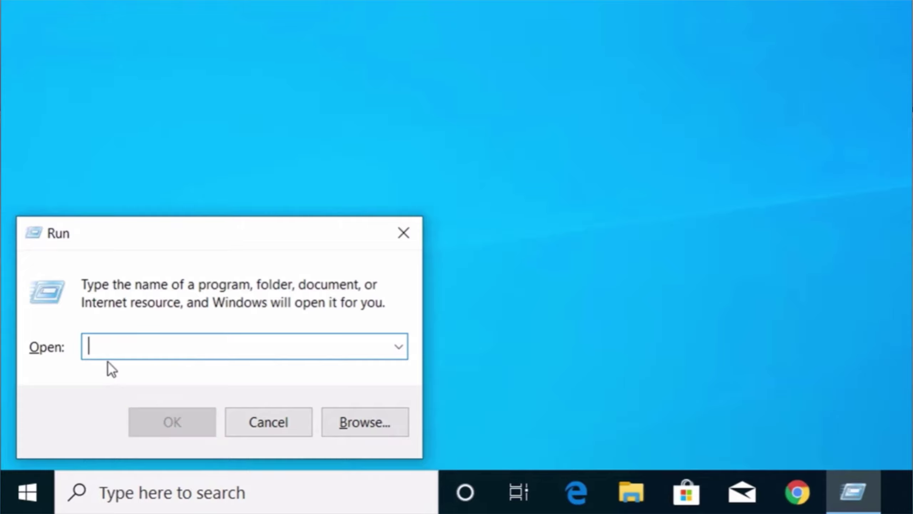
text(r)
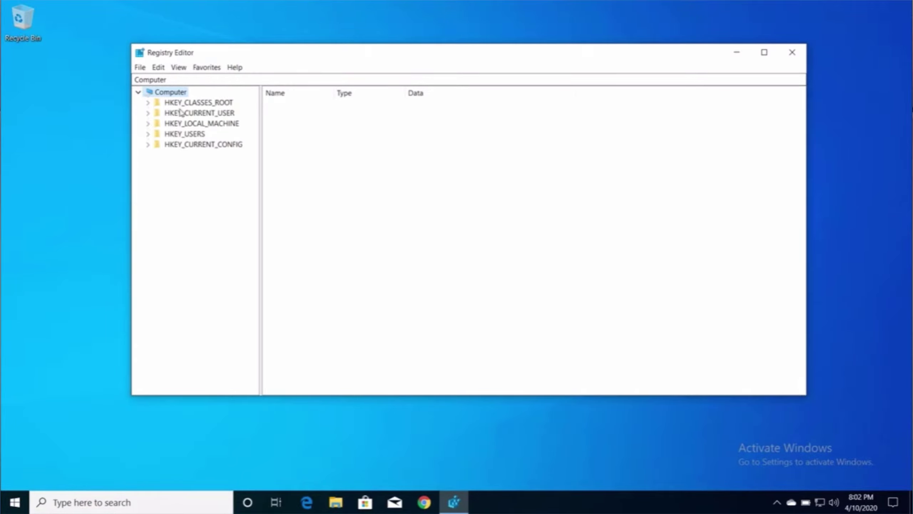
- Expand HKEY_LOCAL_MACHINE, SYSTEM and CurrentControlSet, widening the key tree pane
click(179, 125)
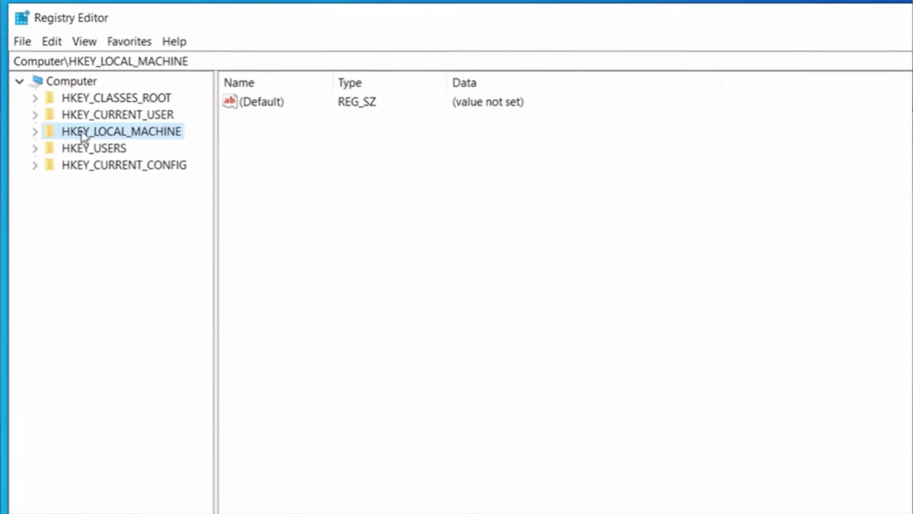
click(34, 132)
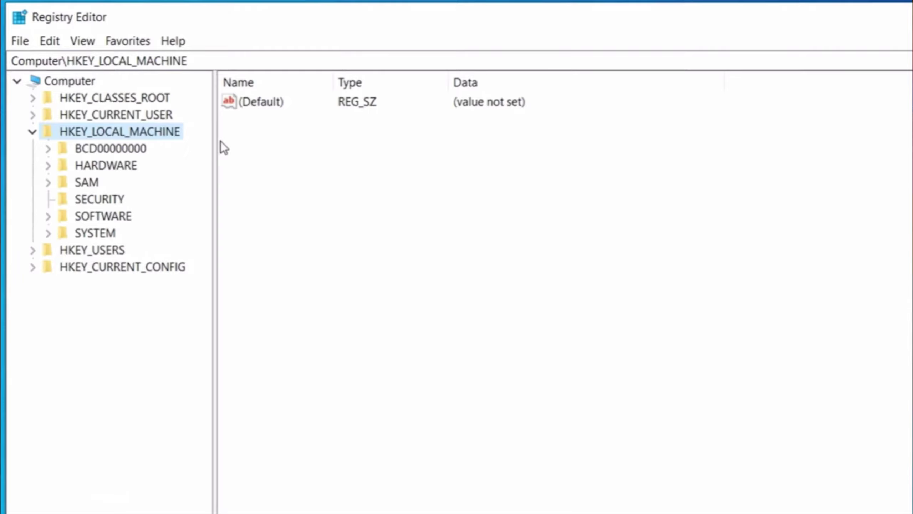
drag(215, 142, 307, 143)
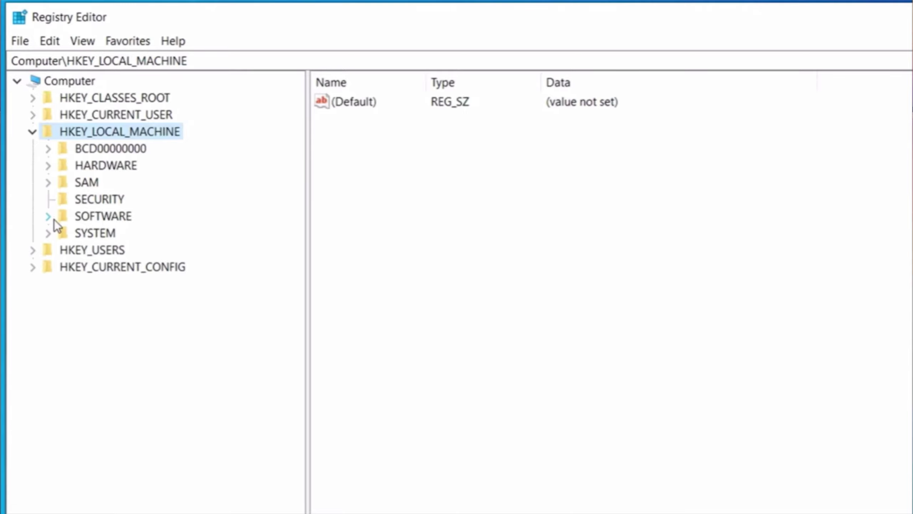
click(48, 233)
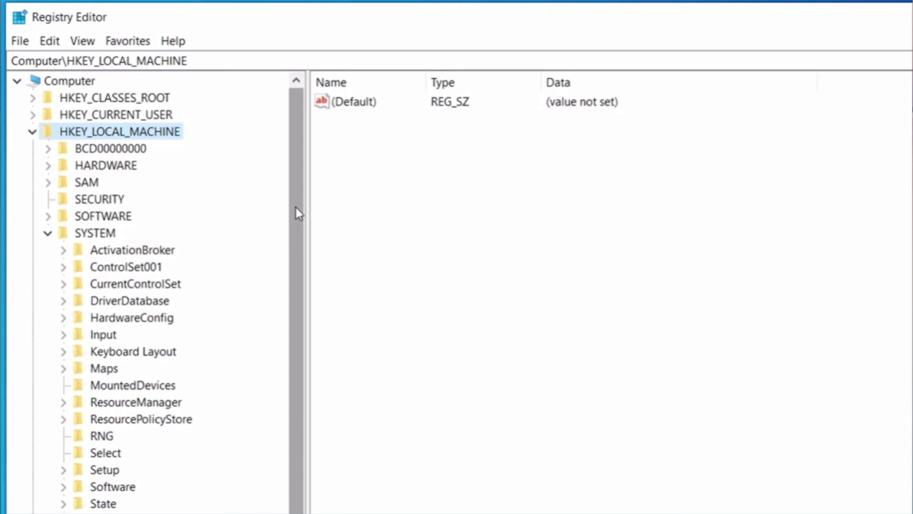
scroll(296, 212, down, 1)
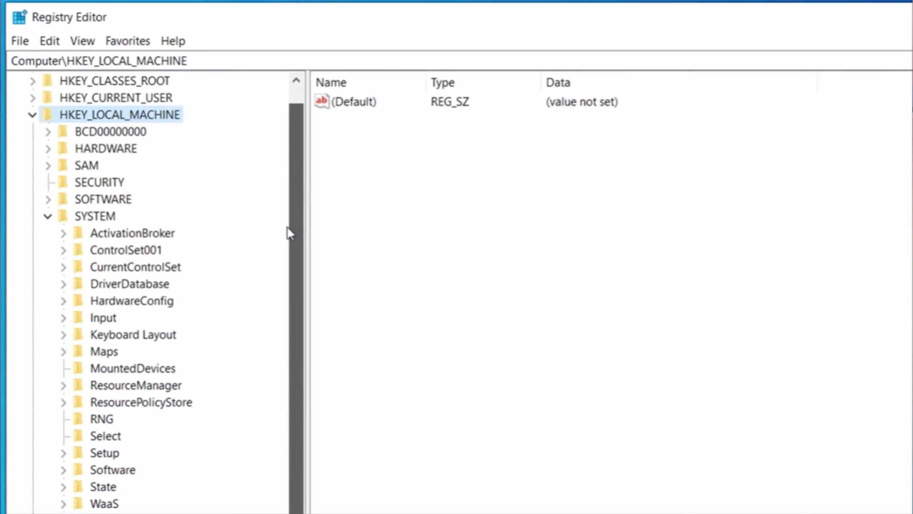
scroll(94, 249, up, 1)
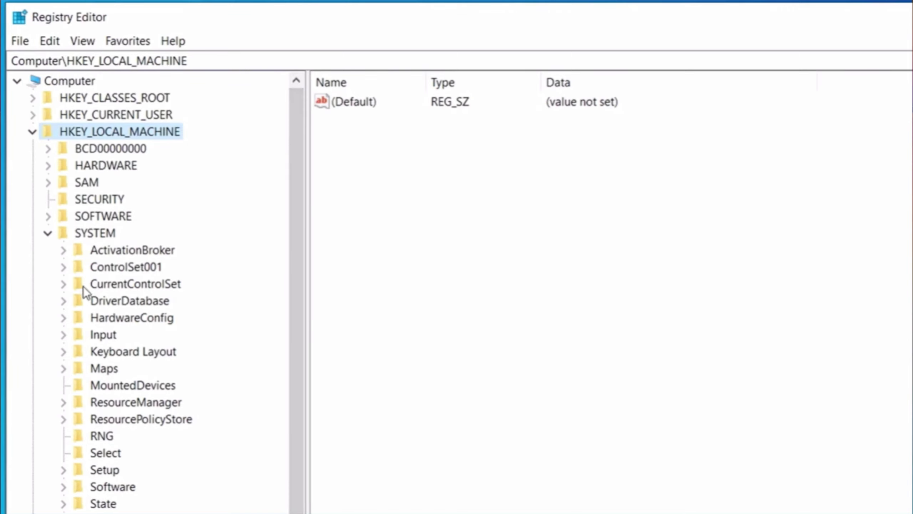
click(63, 284)
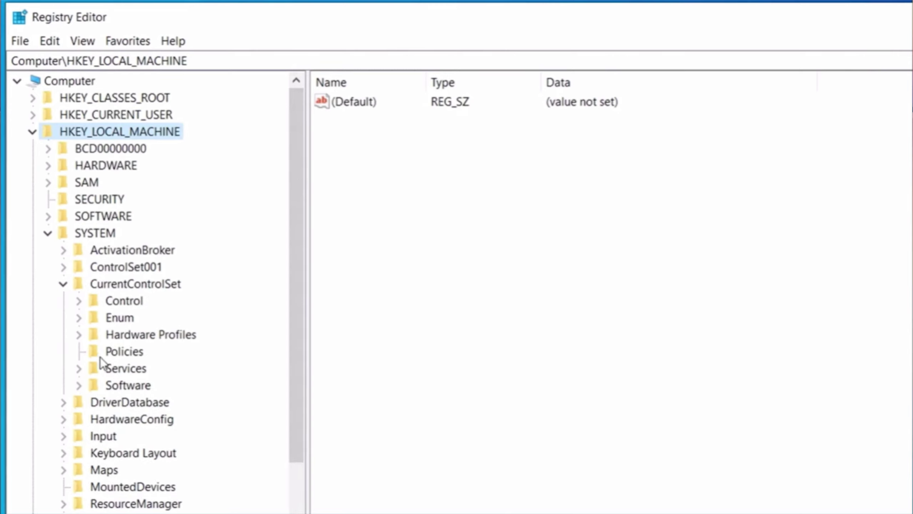
- Expand Services, select the svsvc key and check its path in the address bar
click(79, 368)
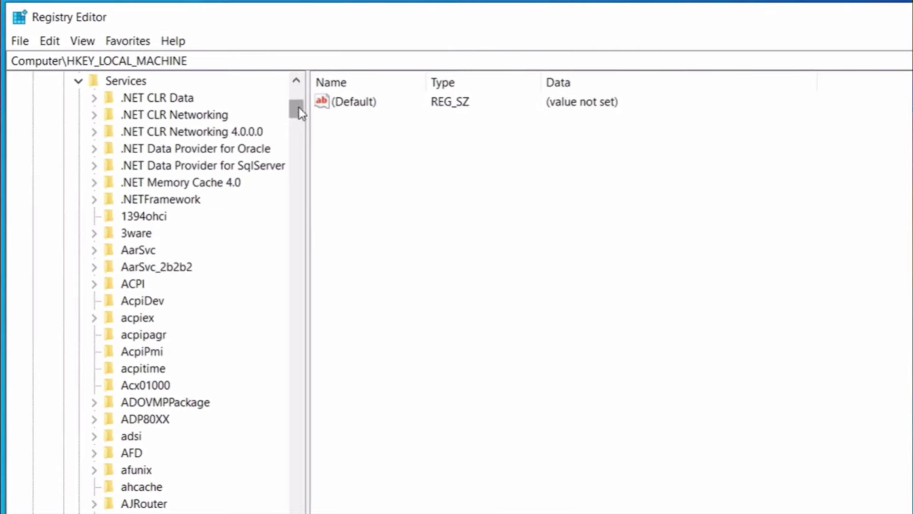
mouse_move(298, 107)
mouse_down()
mouse_move(291, 179)
mouse_move(299, 399)
mouse_move(127, 376)
mouse_up()
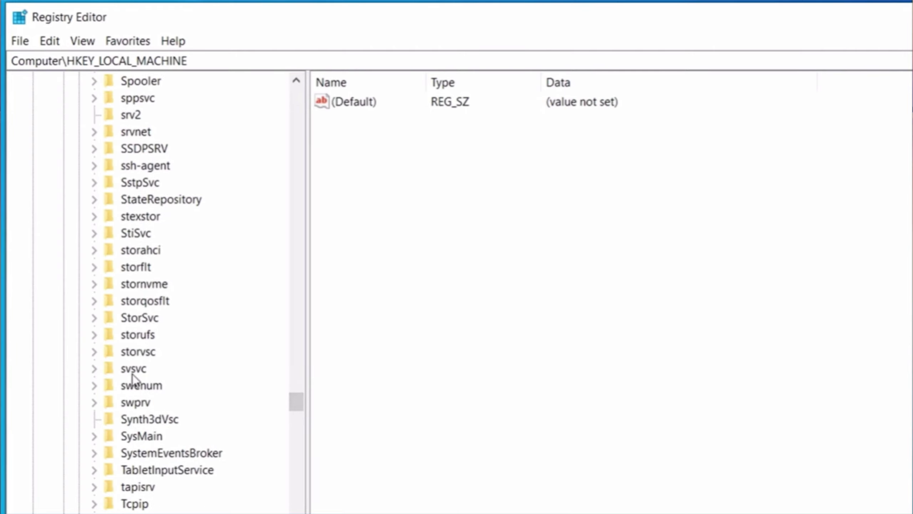
click(133, 372)
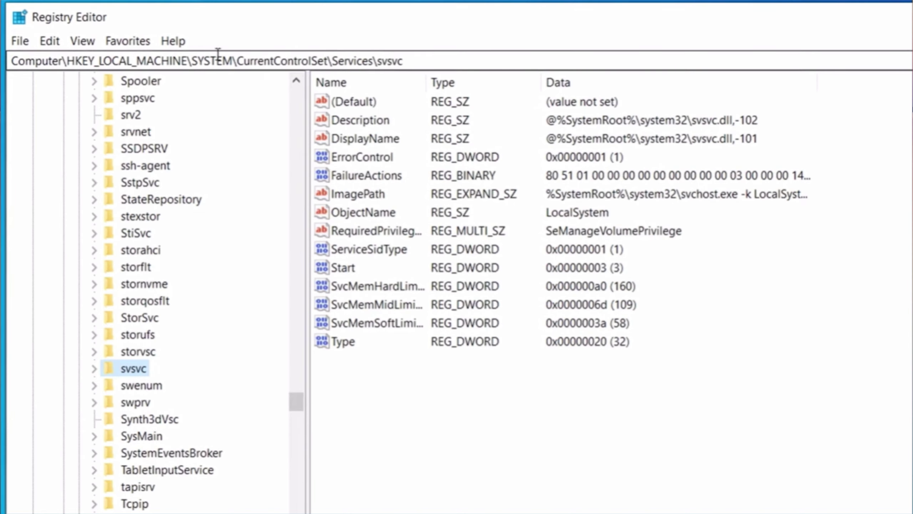
drag(406, 61, 372, 61)
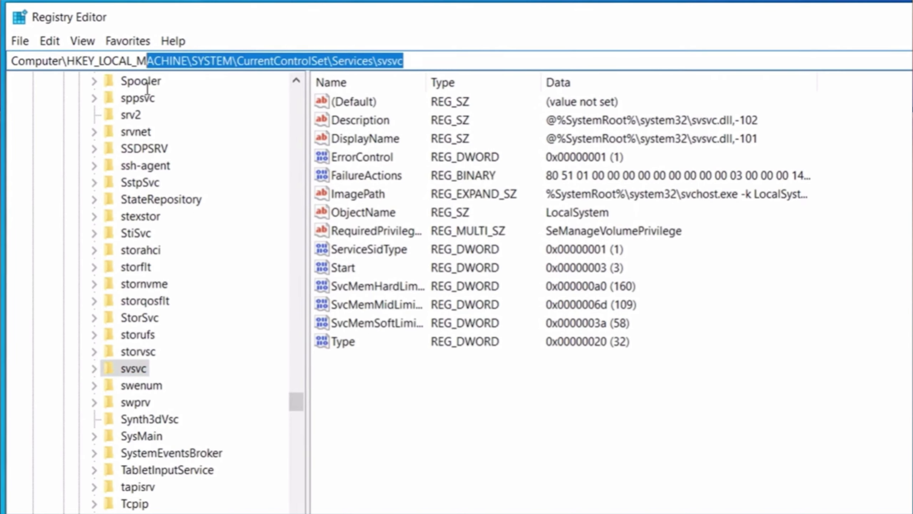
drag(275, 79, 91, 82)
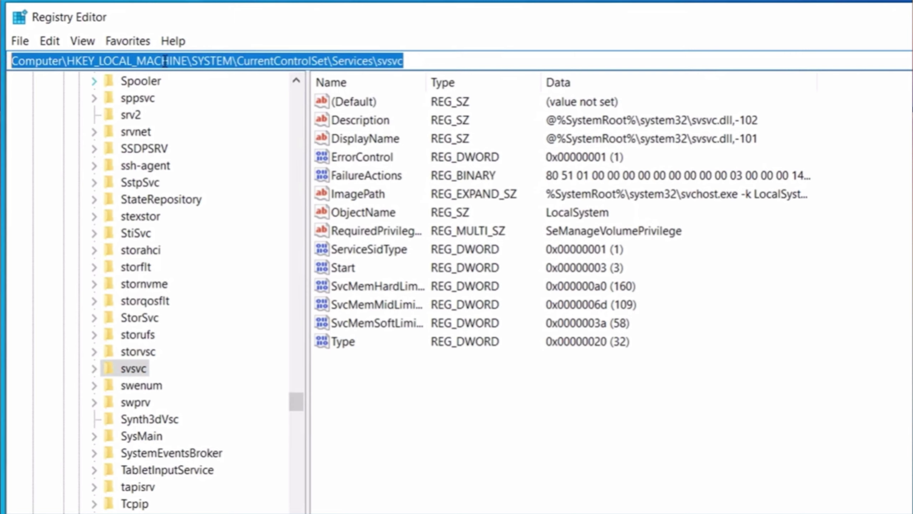
- Open the Modify editor for svsvc's Start value
click(410, 62)
click(363, 411)
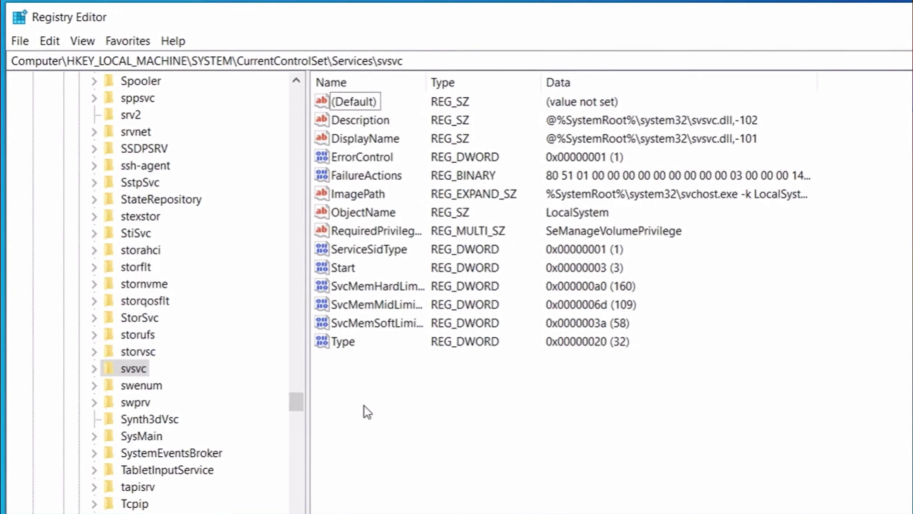
click(340, 267)
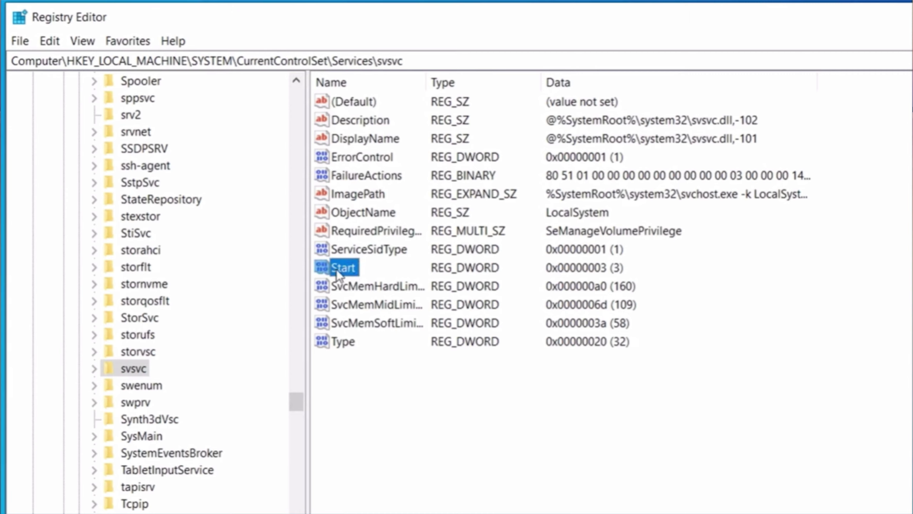
right_click(337, 270)
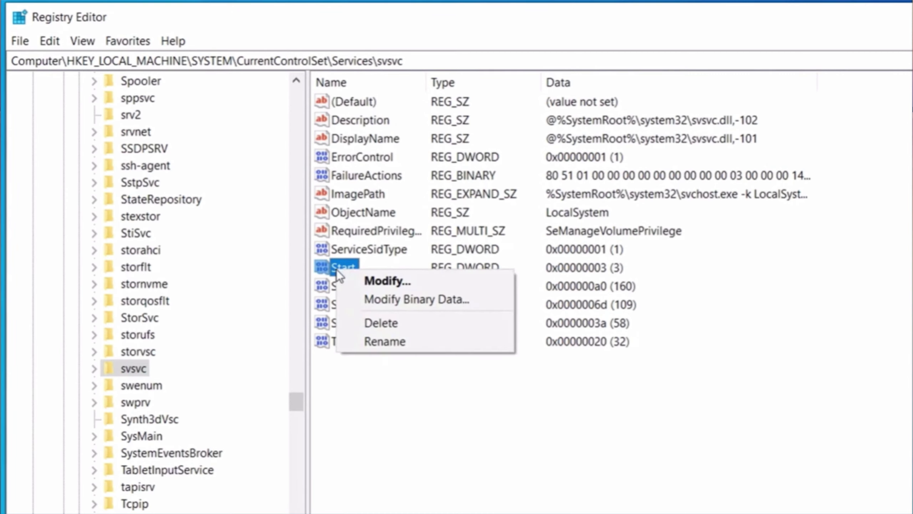
click(377, 288)
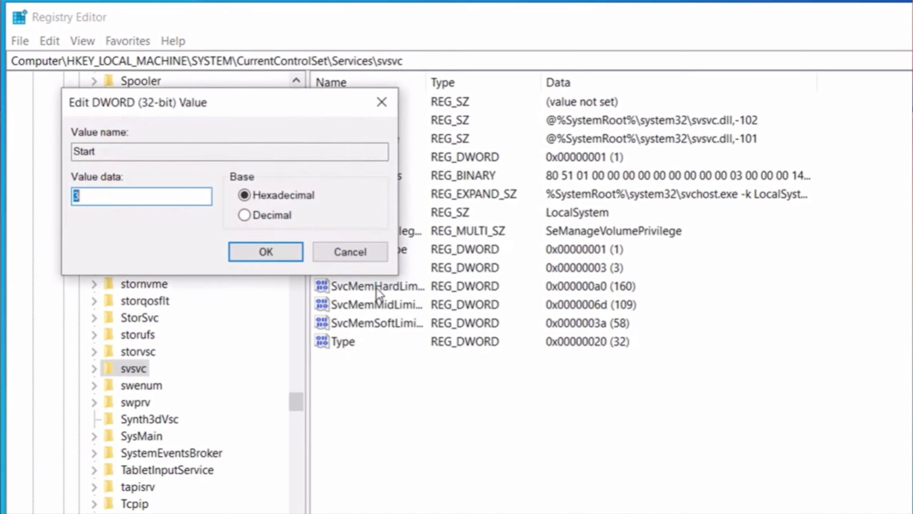
- Change the Start value data from 3 to 4 and confirm
click(102, 193)
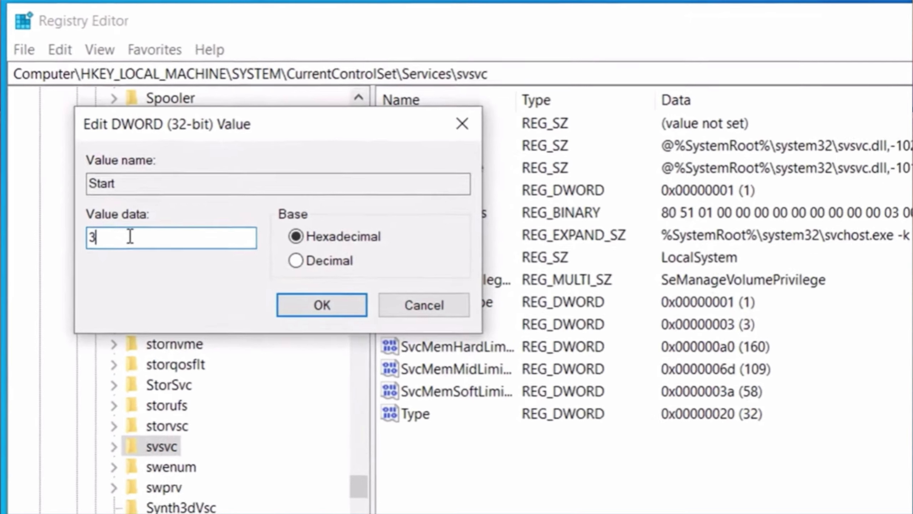
key(BackSpace)
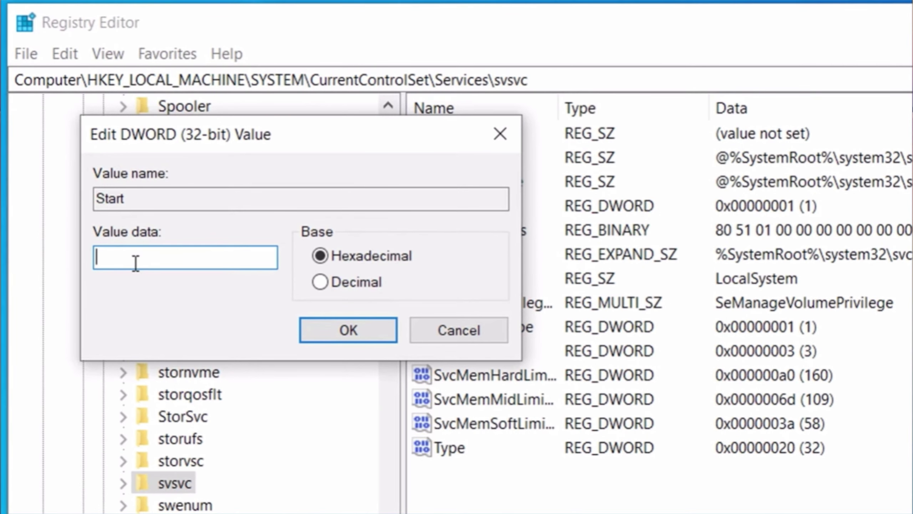
text(4)
click(354, 331)
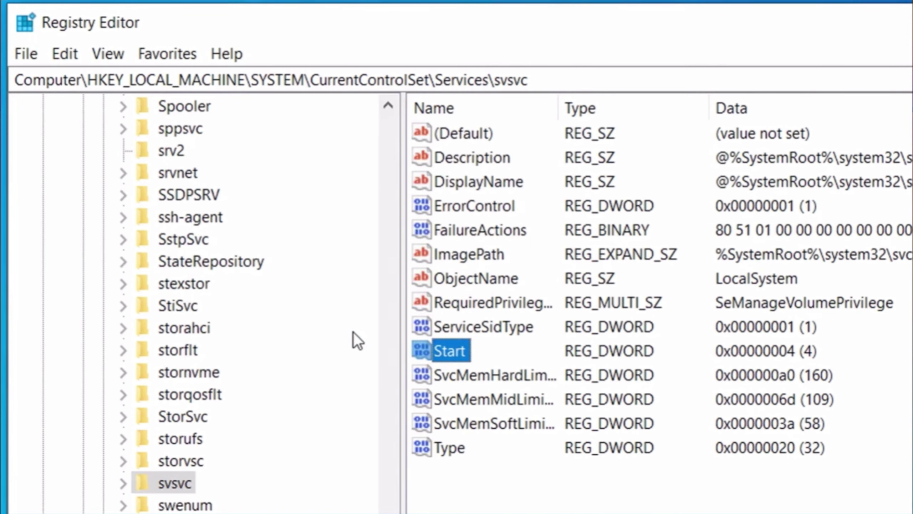